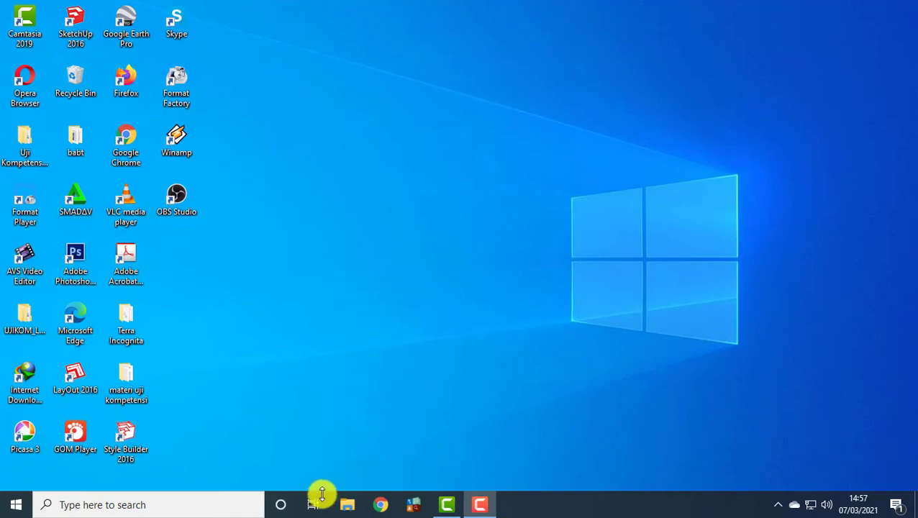
# - Open File Explorer and browse to the Garmin\GPX folder on USB Drive (F:)
pyautogui.click(346, 502)
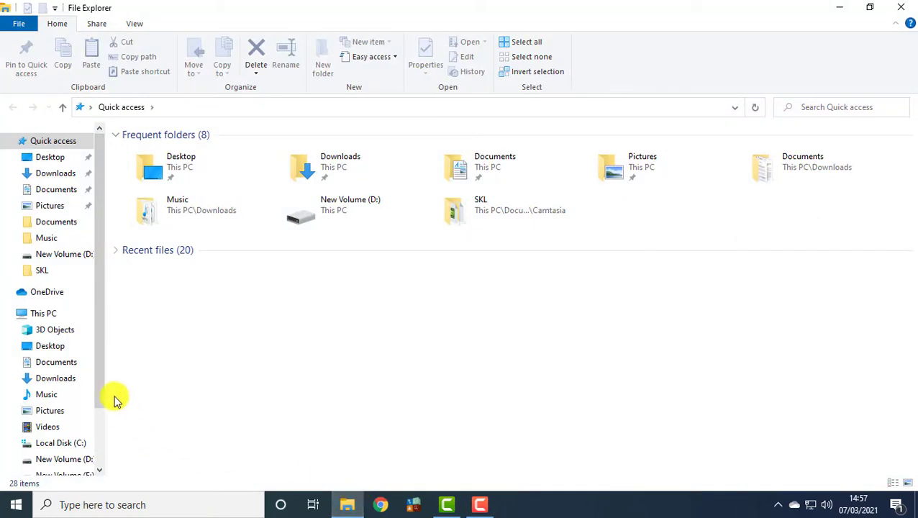
pyautogui.moveTo(99, 348); pyautogui.dragTo(100, 399)
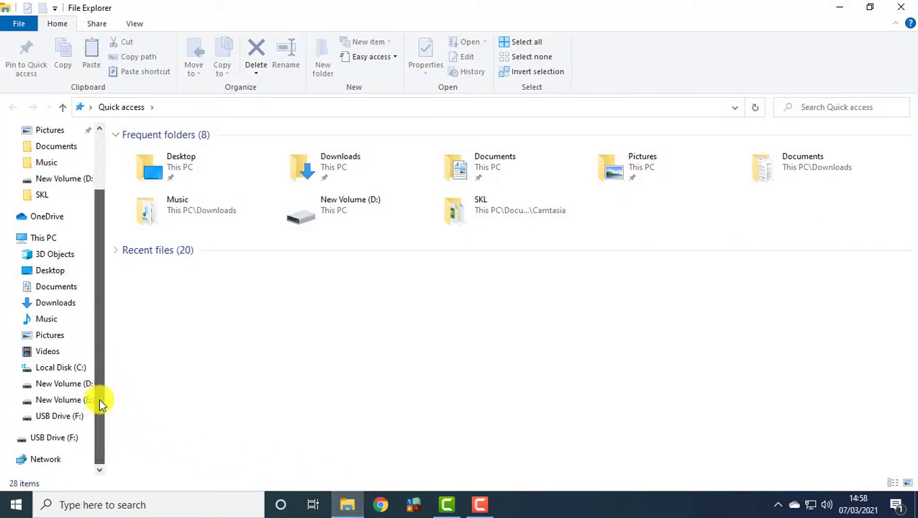
pyautogui.click(55, 441)
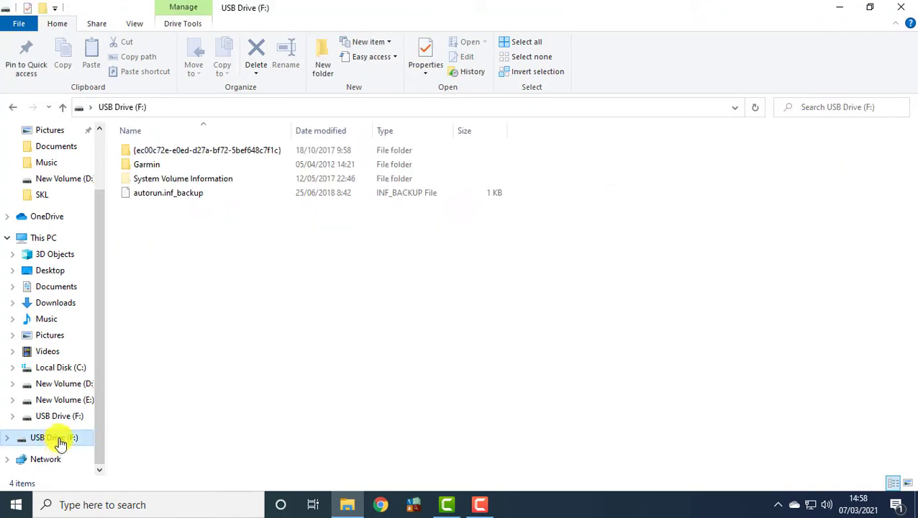
pyautogui.doubleClick(155, 167)
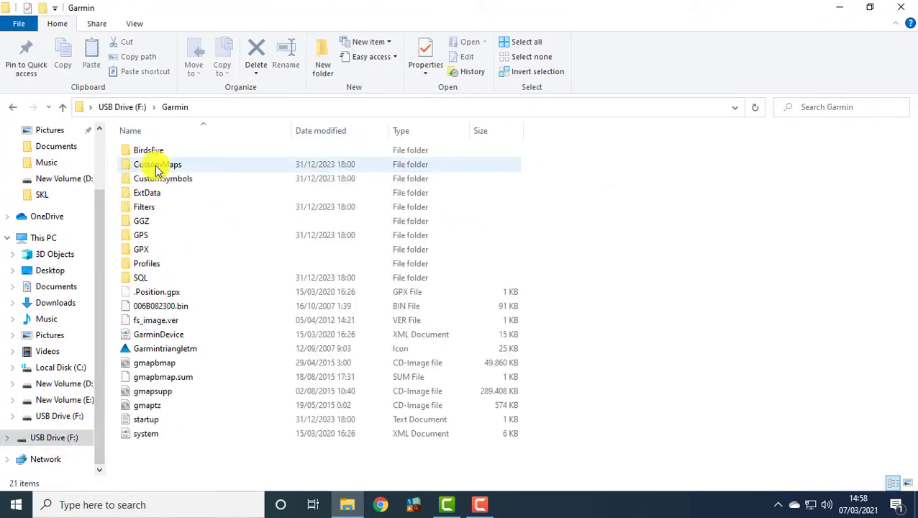
pyautogui.doubleClick(170, 251)
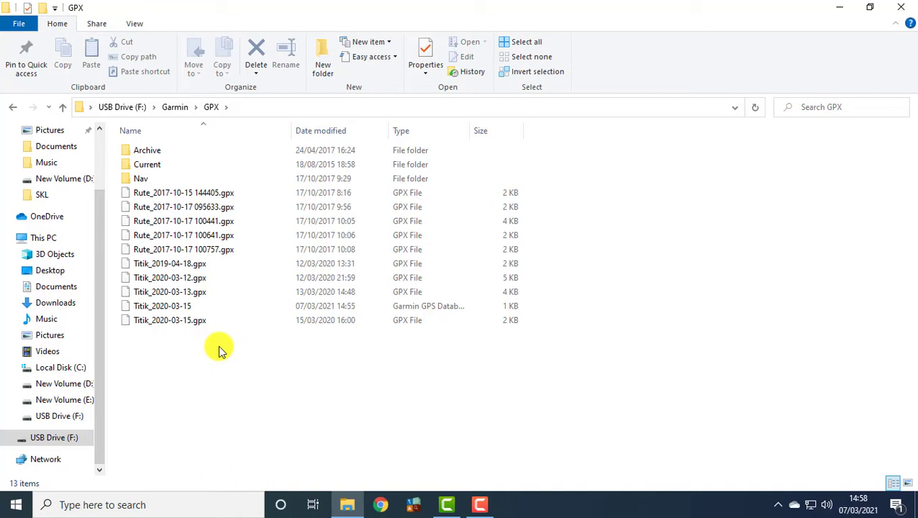
# - Launch MapSource and open the Garmin GPS Database file Titik_2020-03-15 from the GPX folder in it
pyautogui.click(423, 501)
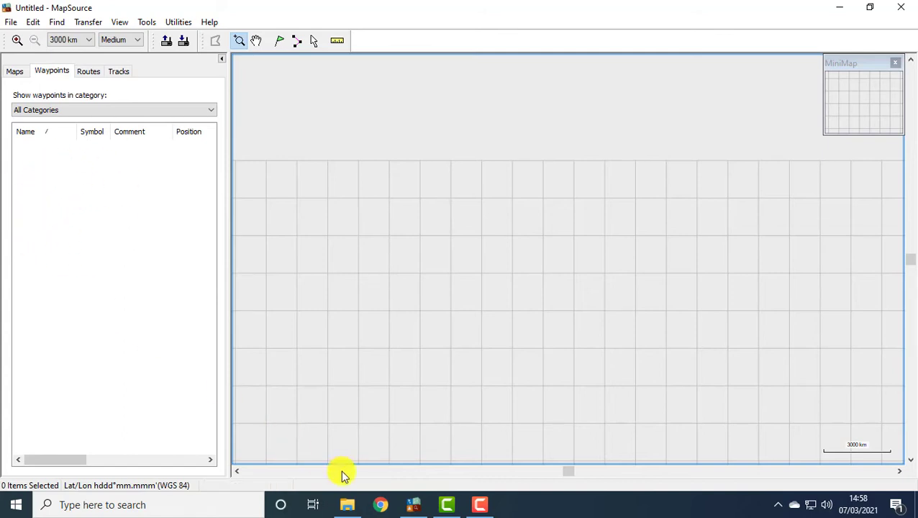
pyautogui.click(348, 504)
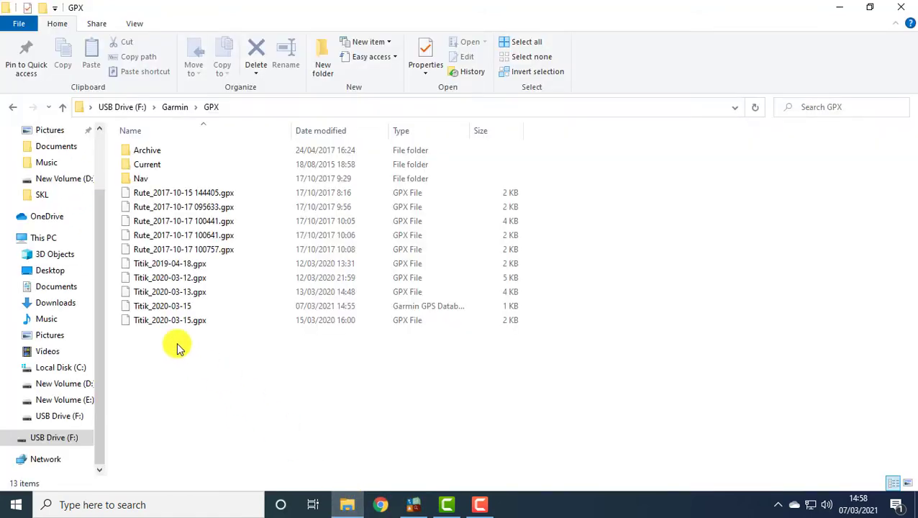
pyautogui.click(163, 309)
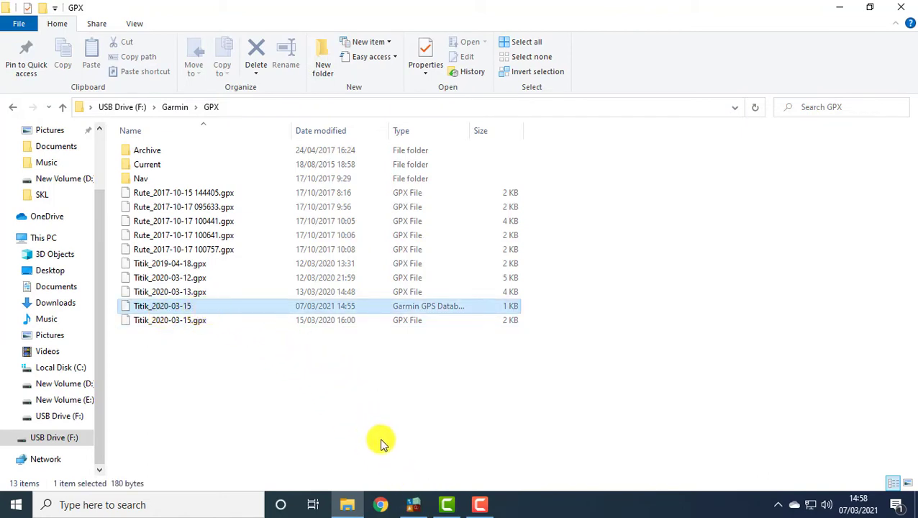
pyautogui.click(180, 369)
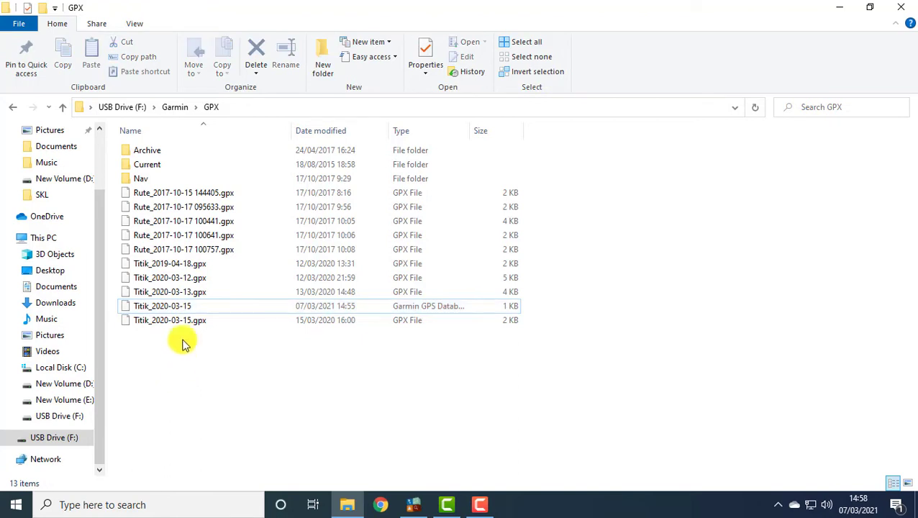
pyautogui.moveTo(173, 305); pyautogui.dragTo(141, 247)
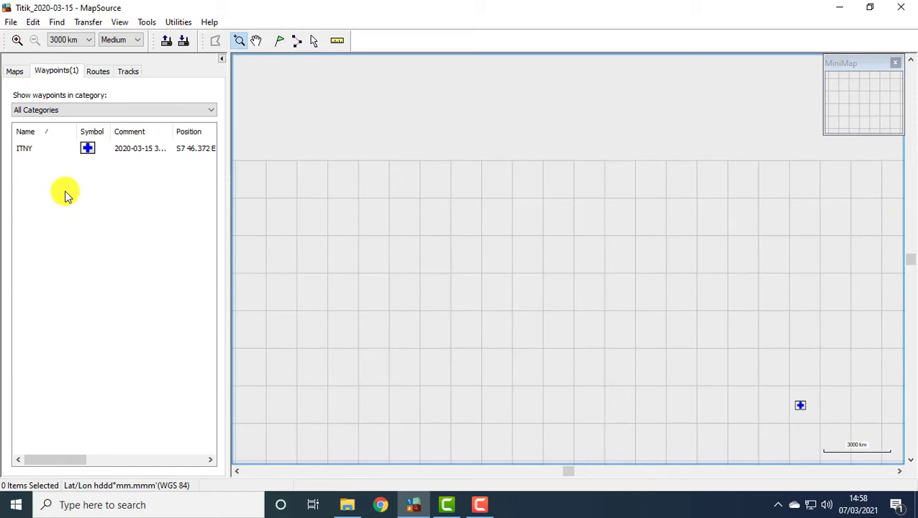
# - Save the waypoint data as Titik_2020-03-15.dxf in the GPX folder, using UTM coordinates for the DXF export
pyautogui.click(10, 25)
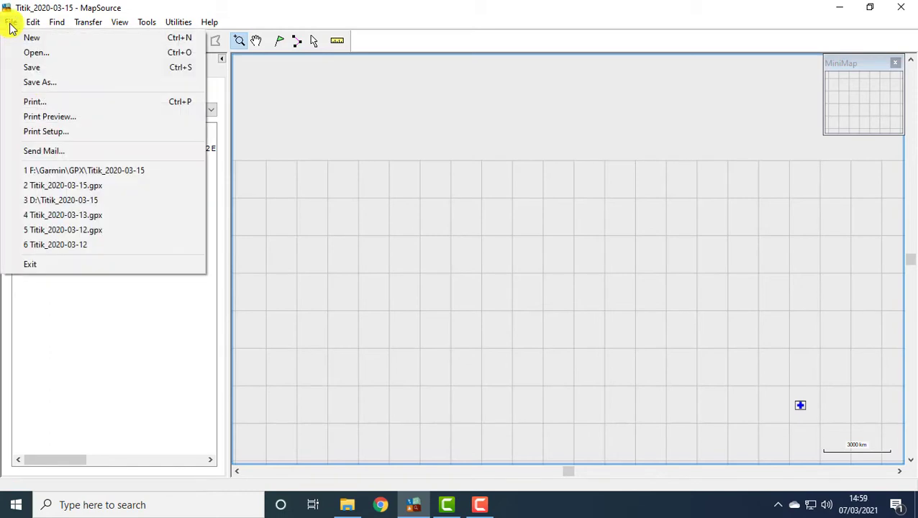
pyautogui.click(36, 82)
pyautogui.click(489, 370)
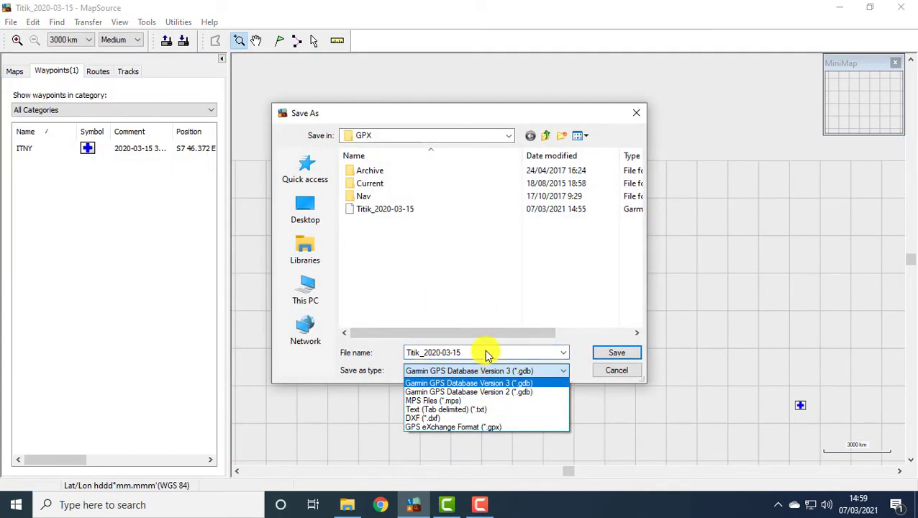
pyautogui.click(478, 421)
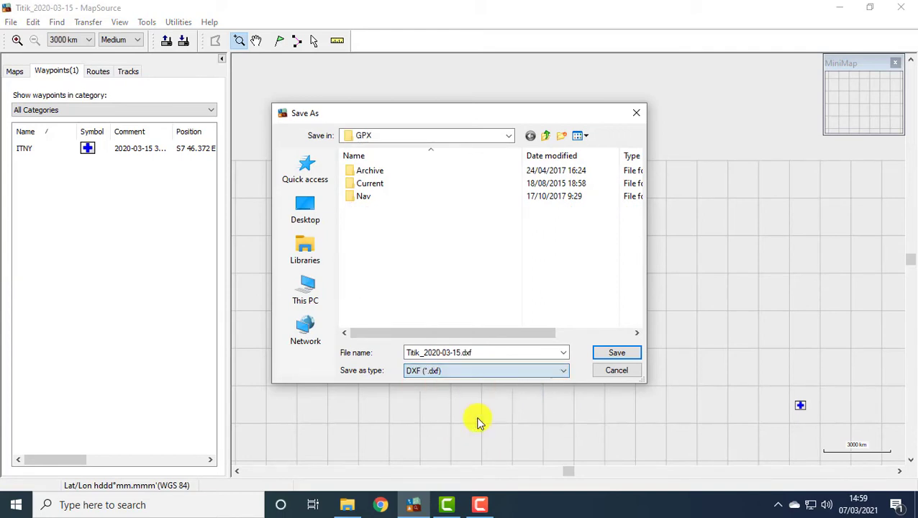
pyautogui.click(620, 352)
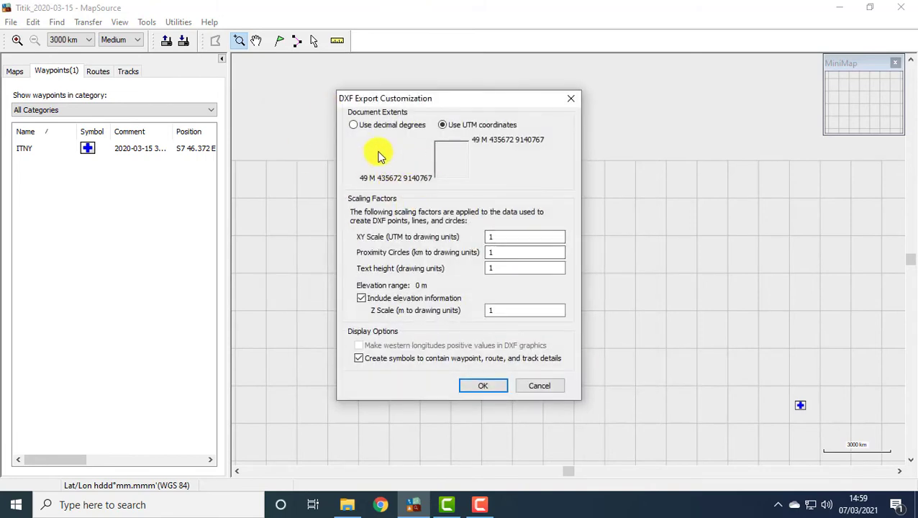
pyautogui.click(447, 133)
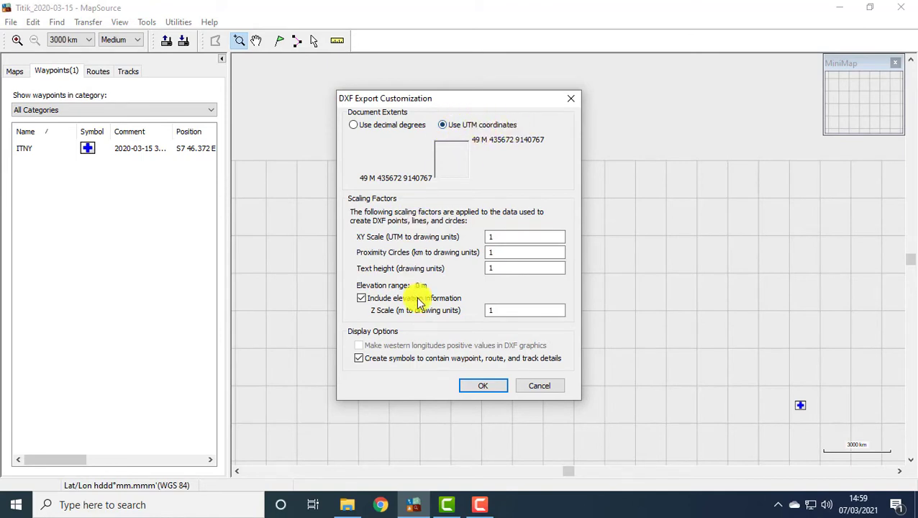
pyautogui.click(476, 389)
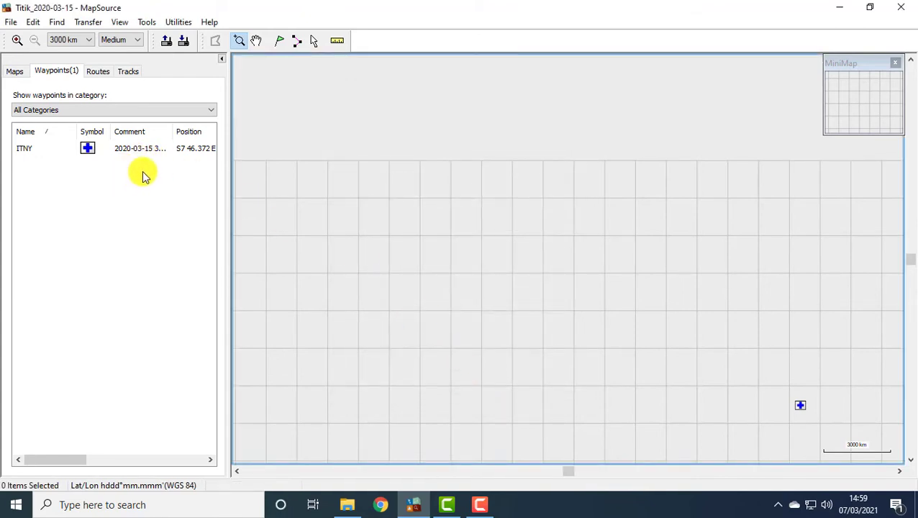
# - Save another DXF copy, Titik_2020-03-15.dxf, to New Volume (E:) with the default export settings
pyautogui.click(11, 23)
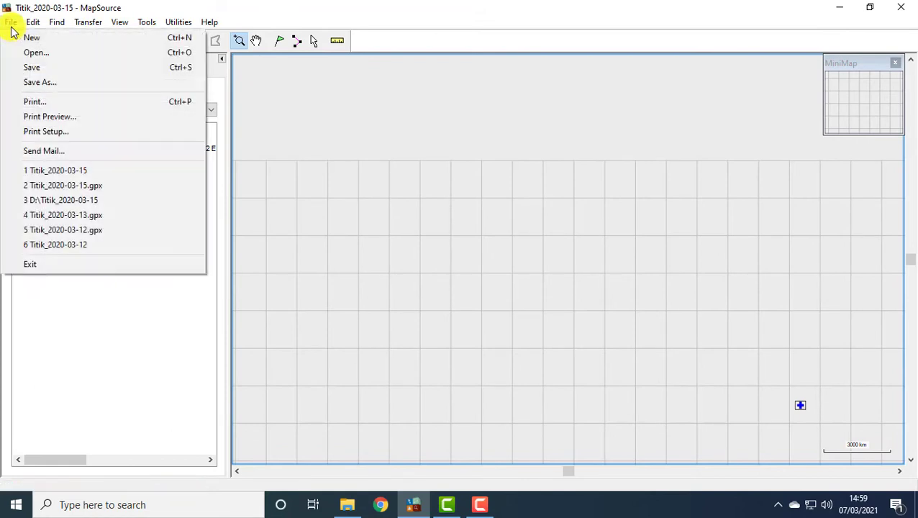
pyautogui.click(33, 81)
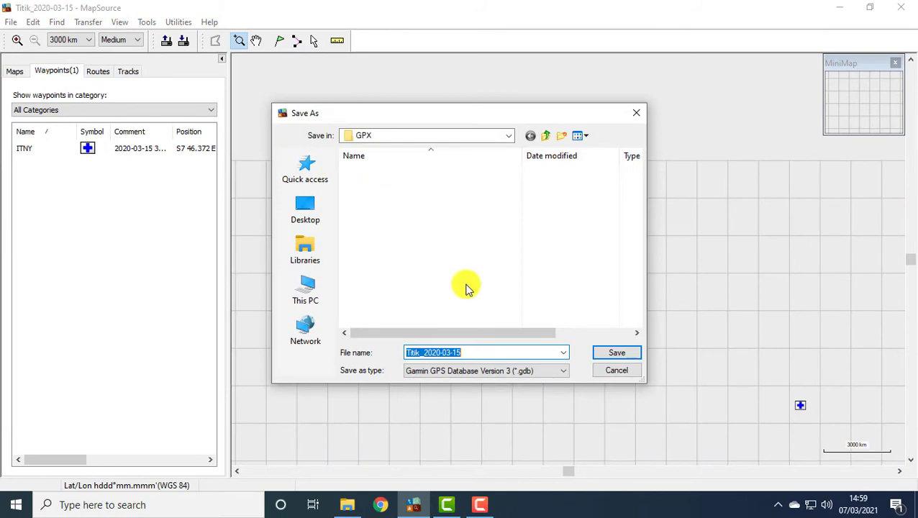
pyautogui.click(308, 298)
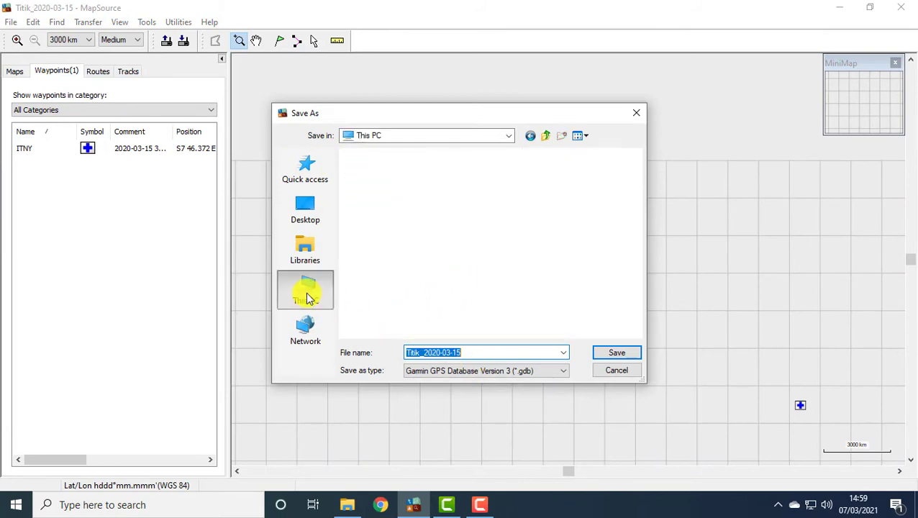
pyautogui.moveTo(638, 180); pyautogui.dragTo(647, 280)
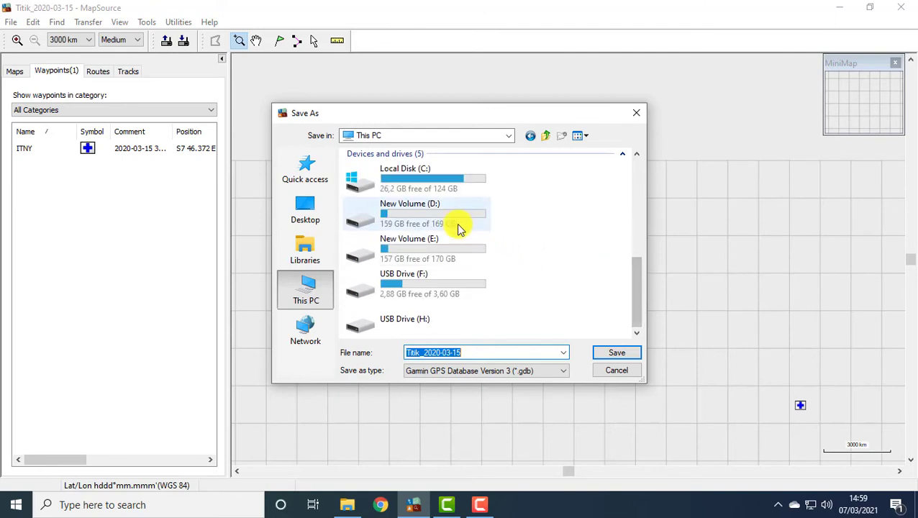
pyautogui.doubleClick(437, 255)
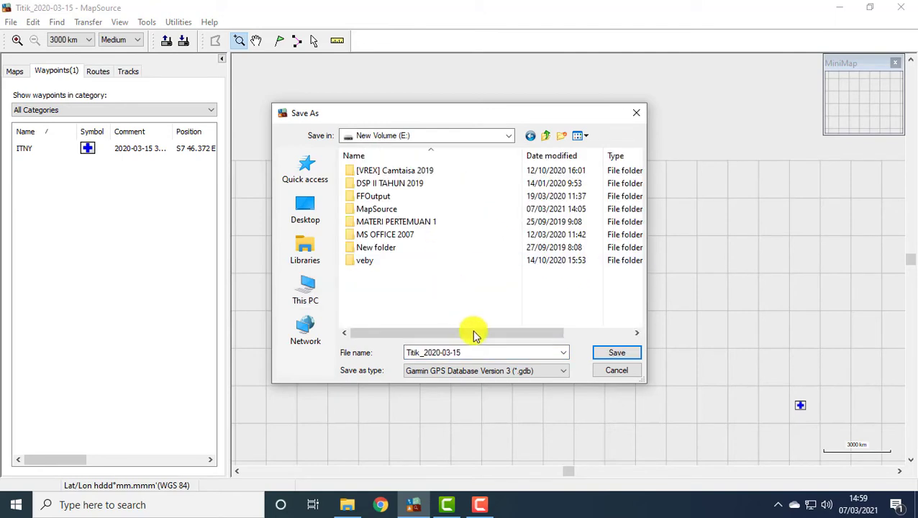
pyautogui.click(471, 372)
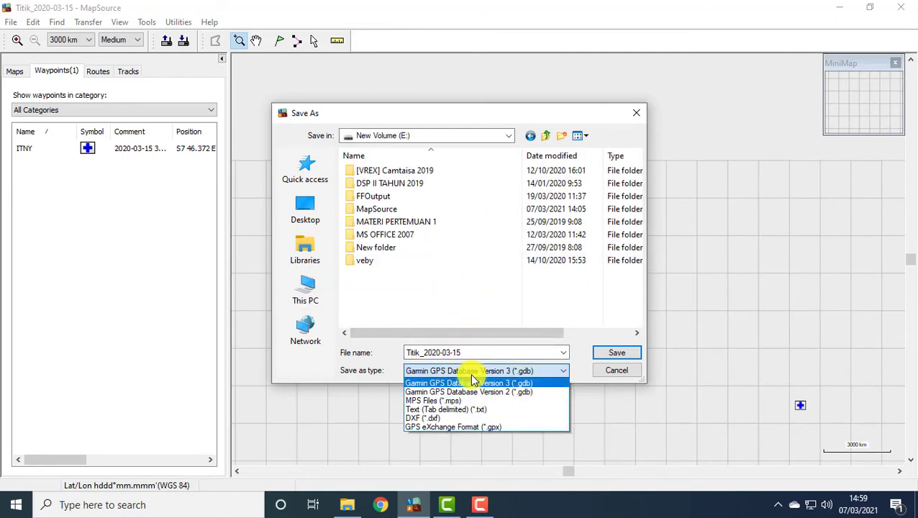
pyautogui.click(455, 418)
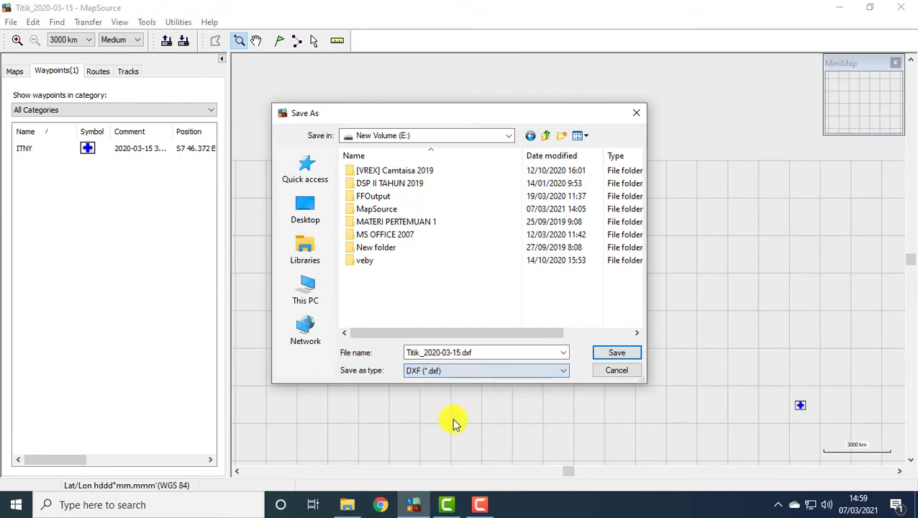
pyautogui.click(613, 354)
pyautogui.click(484, 387)
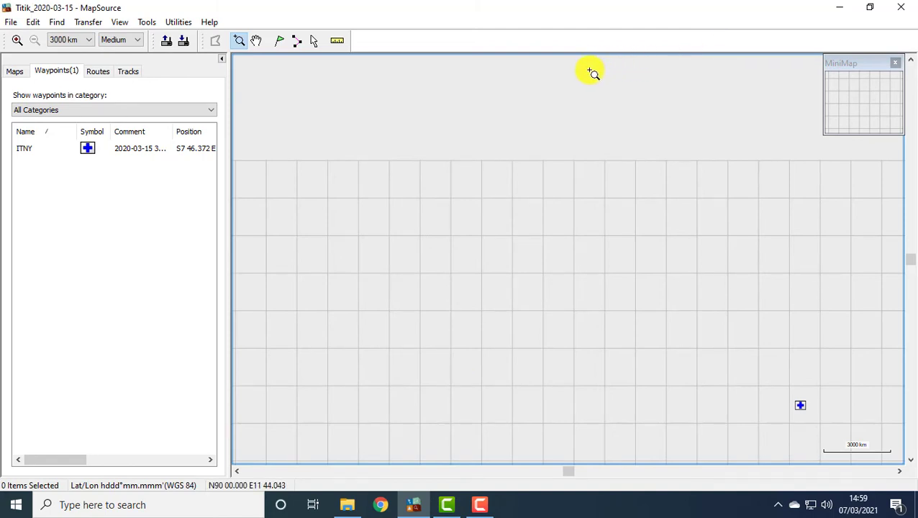
# - Minimize MapSource, launch ArcMap 10.7 and start a new map from the Blank Map template
pyautogui.click(837, 7)
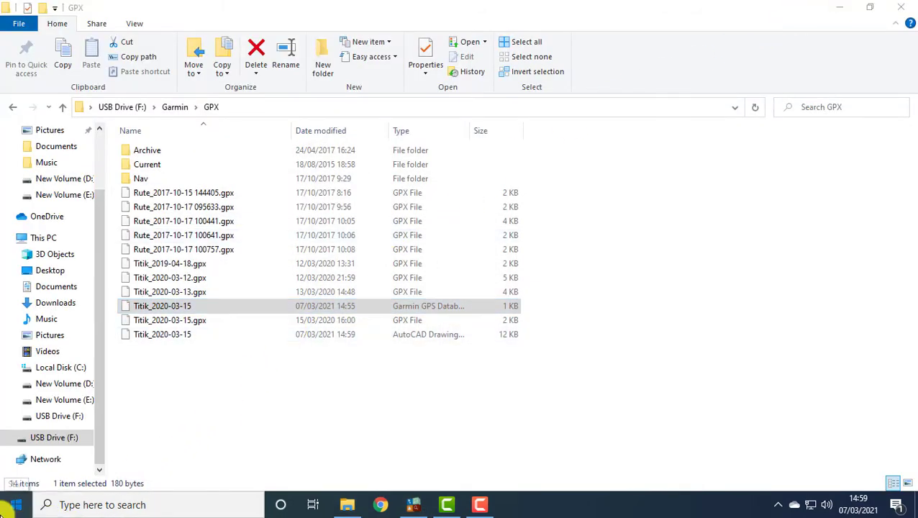
pyautogui.click(14, 505)
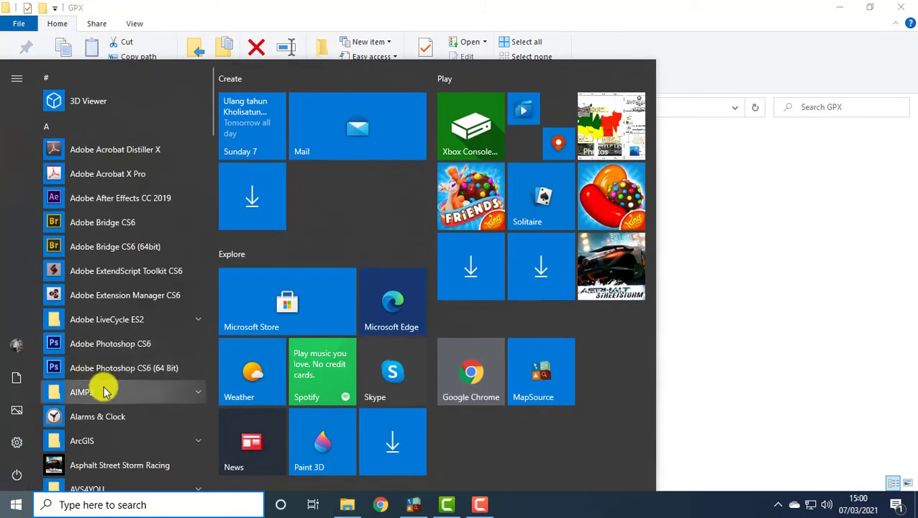
pyautogui.click(117, 437)
pyautogui.scroll(-3, 127, 366)
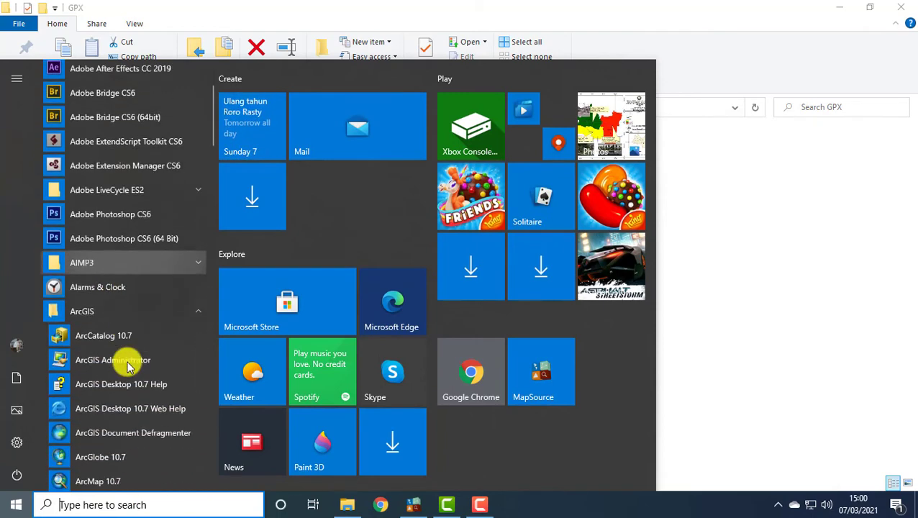
pyautogui.click(137, 421)
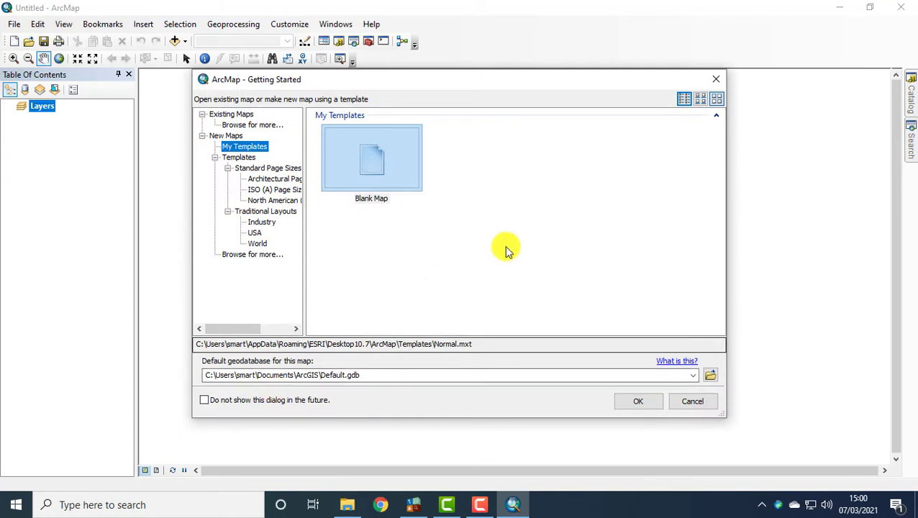
pyautogui.click(641, 407)
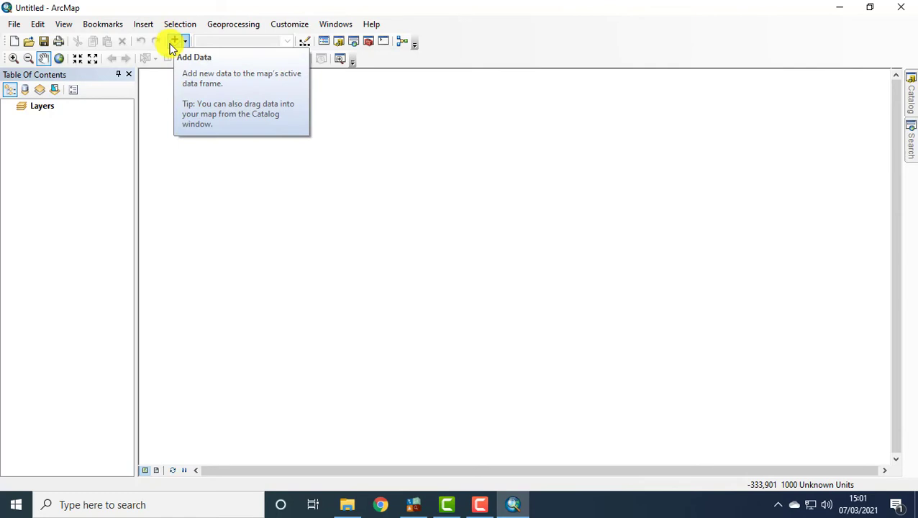
# - Add Titik_2020-03-15.dxf from the E:\ folder to the map and acknowledge the missing spatial reference
pyautogui.click(172, 44)
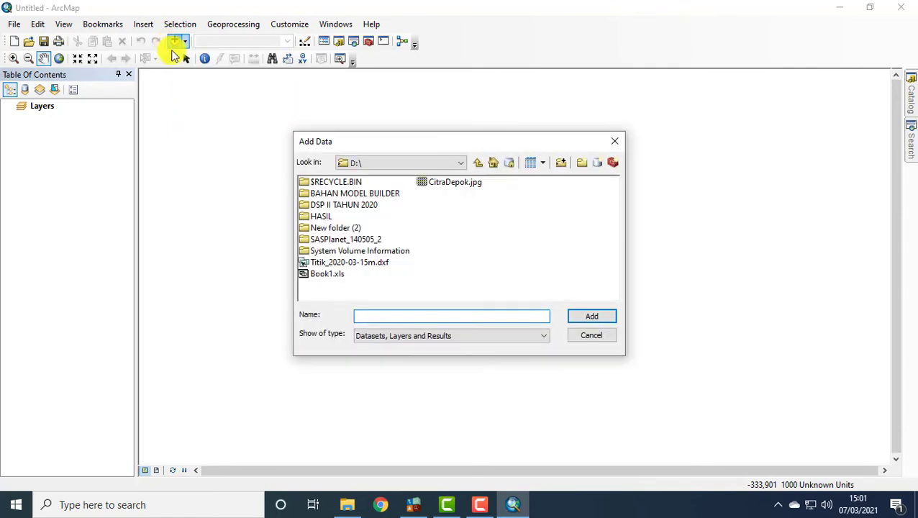
pyautogui.click(415, 163)
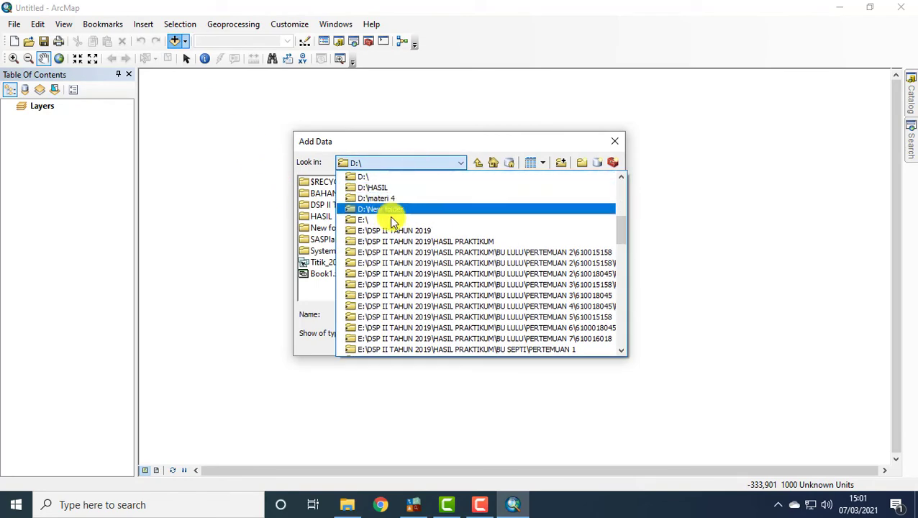
pyautogui.click(387, 220)
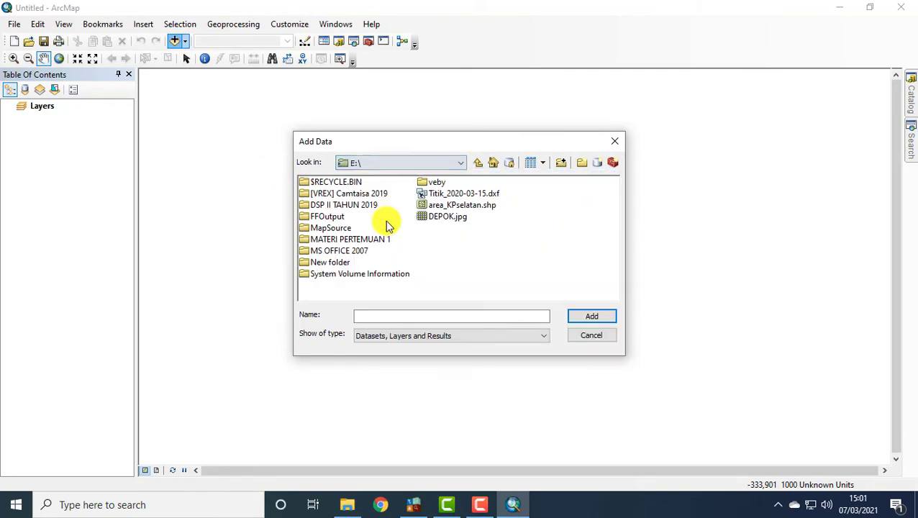
pyautogui.click(460, 194)
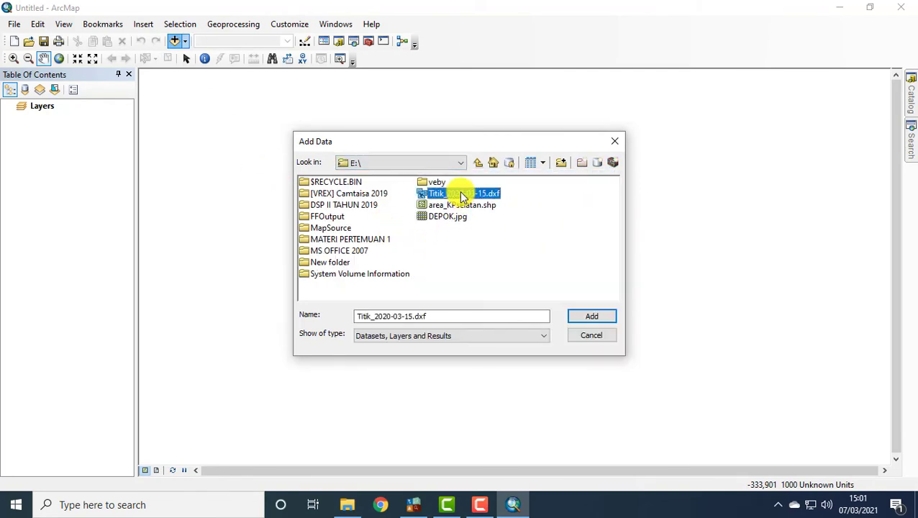
pyautogui.click(591, 318)
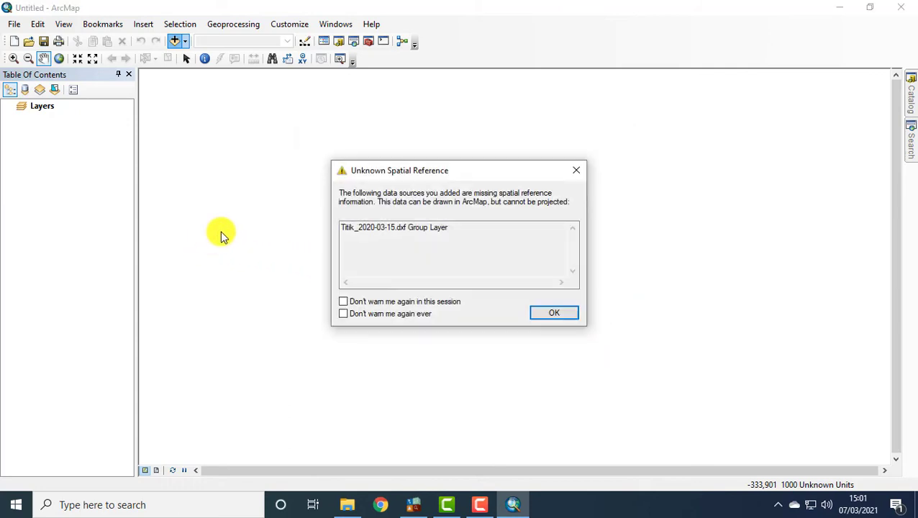
pyautogui.click(553, 311)
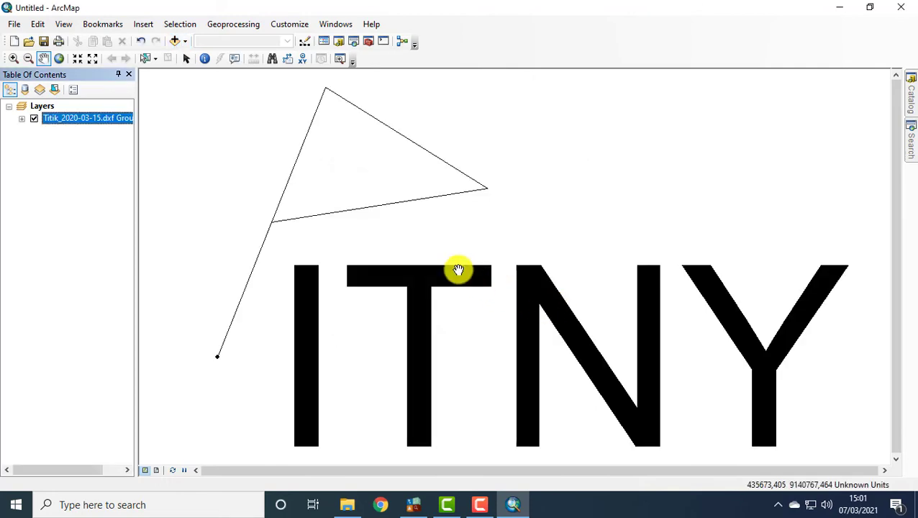
# - Expand the Titik_2020-03-15.dxf group layer and list the symbol classes of its Point sublayer
pyautogui.scroll(-1, 278, 236)
pyautogui.scroll(3, 278, 236)
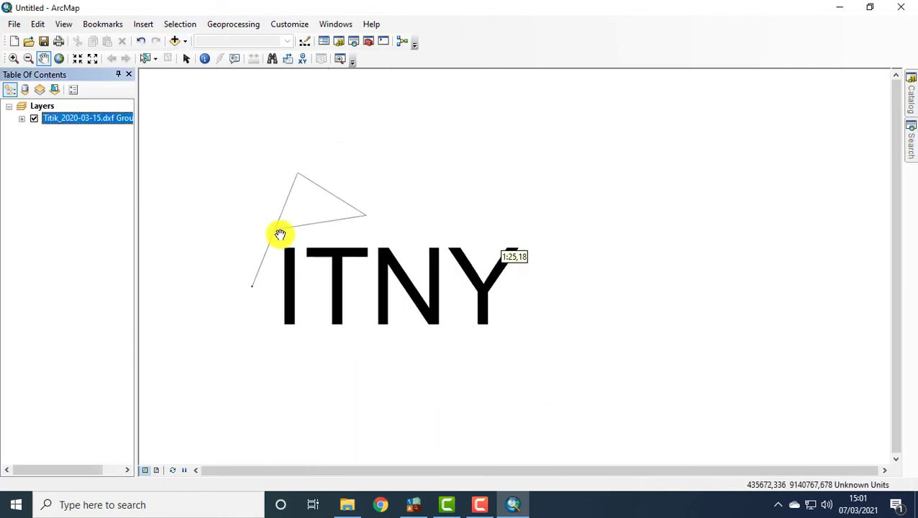
pyautogui.scroll(2, 275, 256)
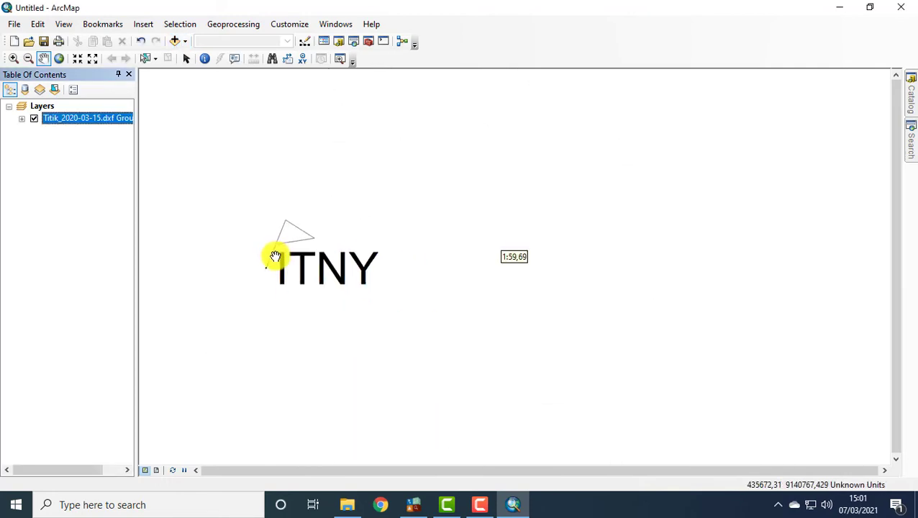
pyautogui.moveTo(280, 261); pyautogui.dragTo(393, 283)
pyautogui.scroll(1, 373, 288)
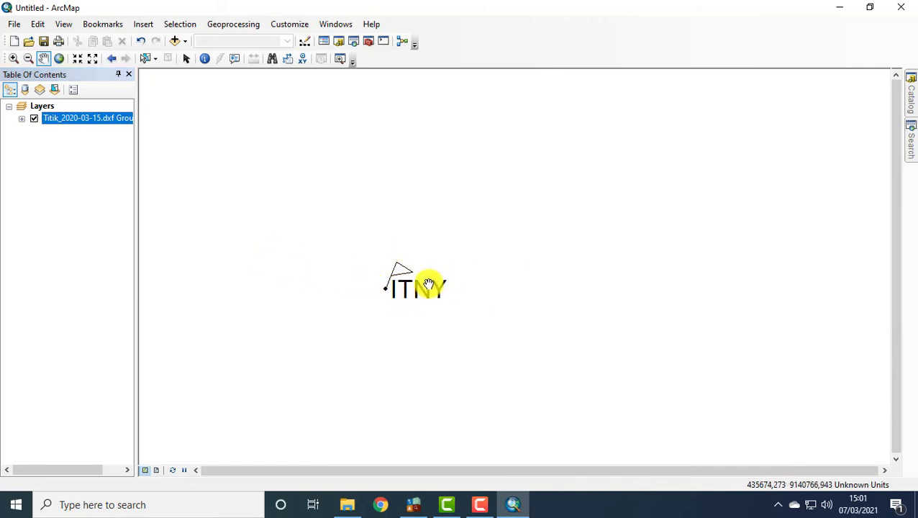
pyautogui.click(22, 119)
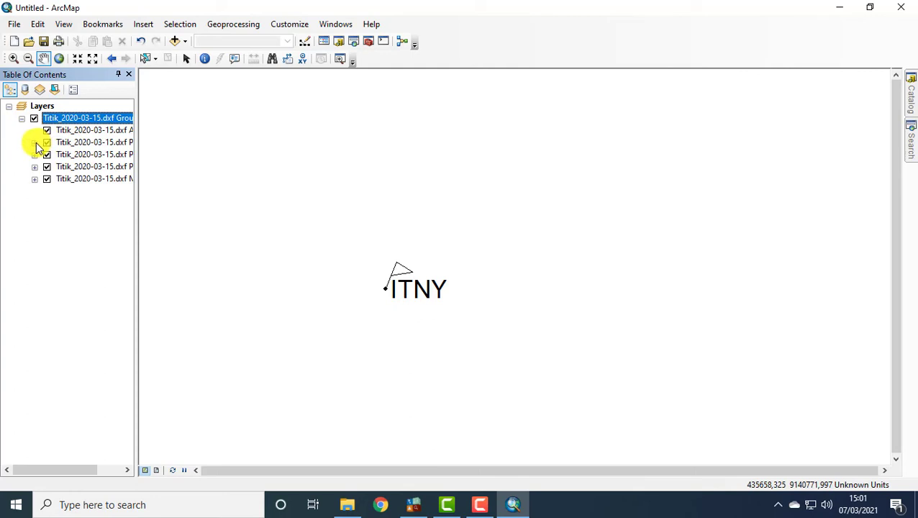
pyautogui.click(35, 142)
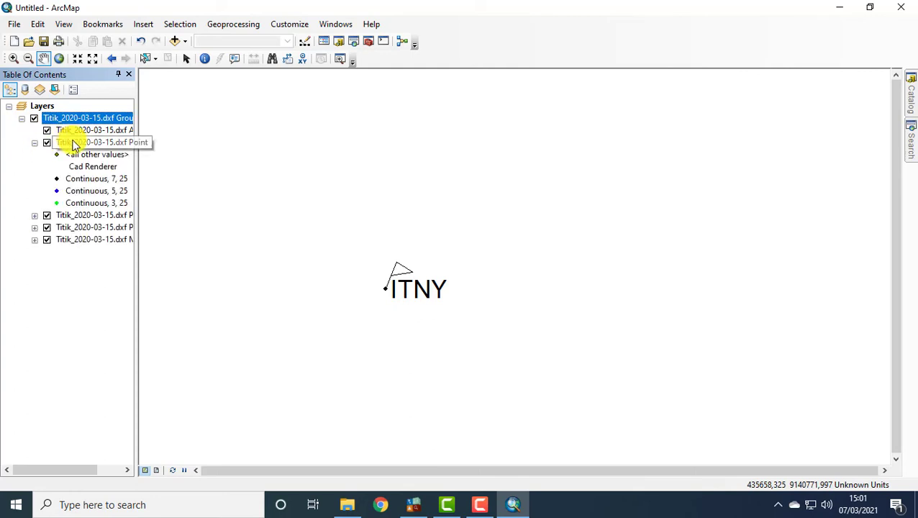
pyautogui.rightClick(74, 142)
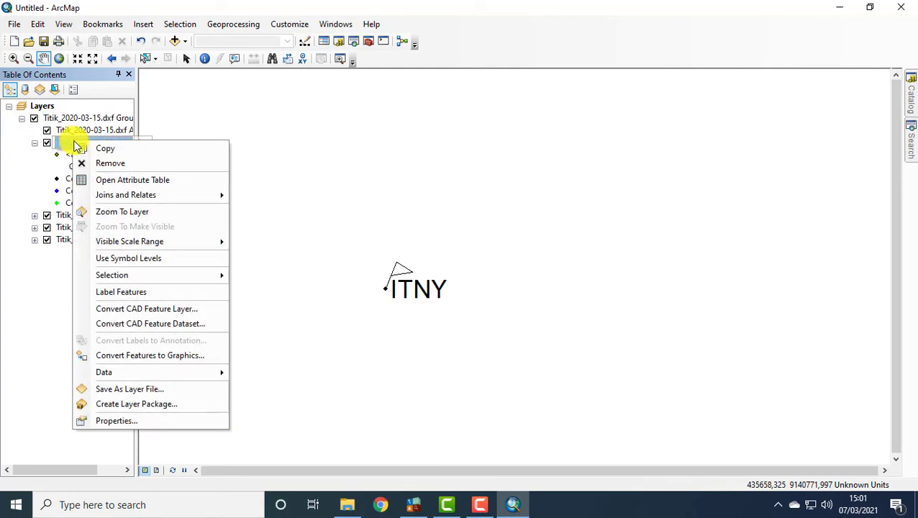
pyautogui.click(23, 121)
pyautogui.click(23, 121)
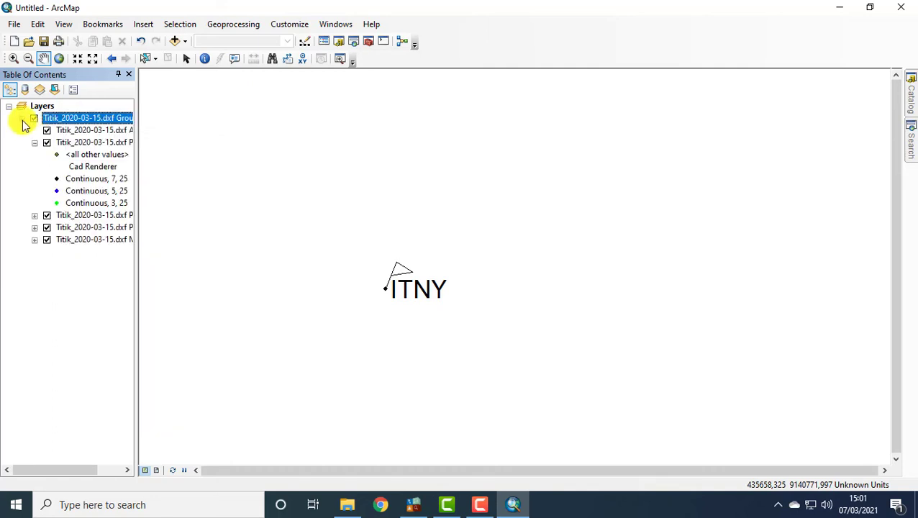
# - Set up a data export of the DXF Point sublayer to E:\ with the output name titik ITNY
pyautogui.rightClick(100, 143)
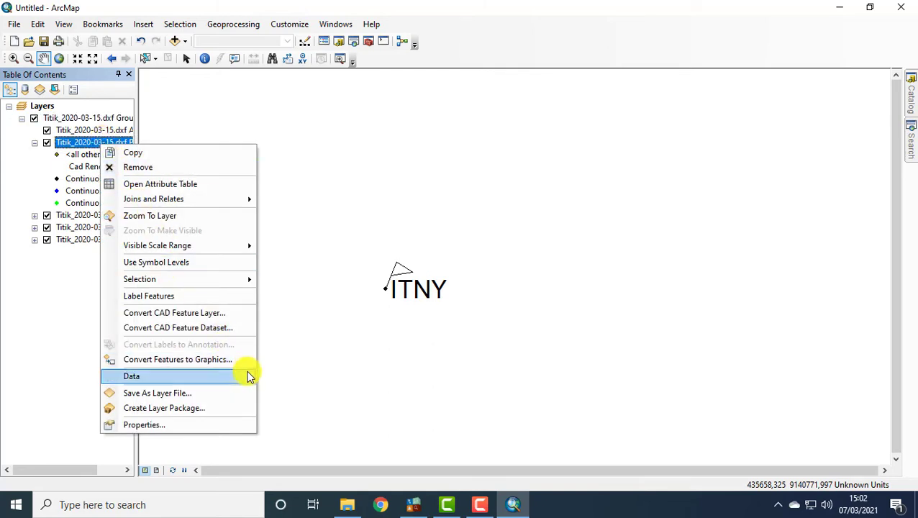
pyautogui.moveTo(248, 376)
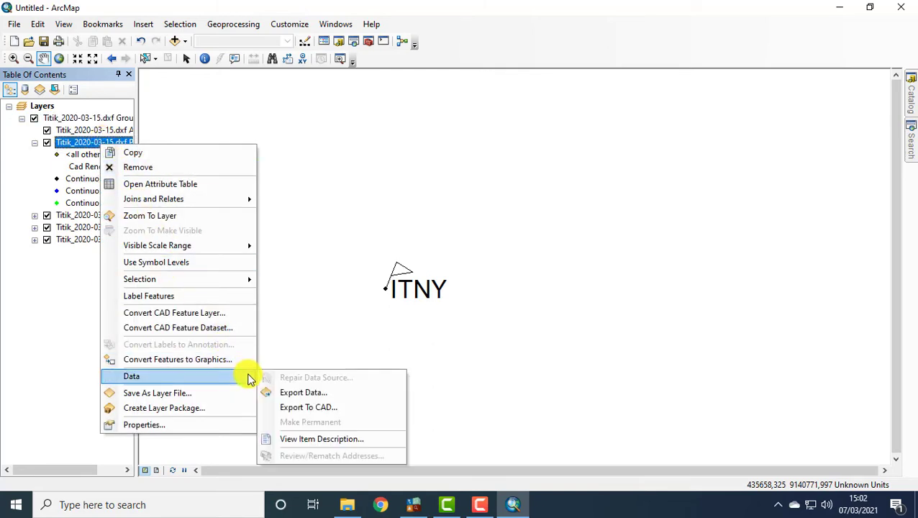
pyautogui.click(320, 389)
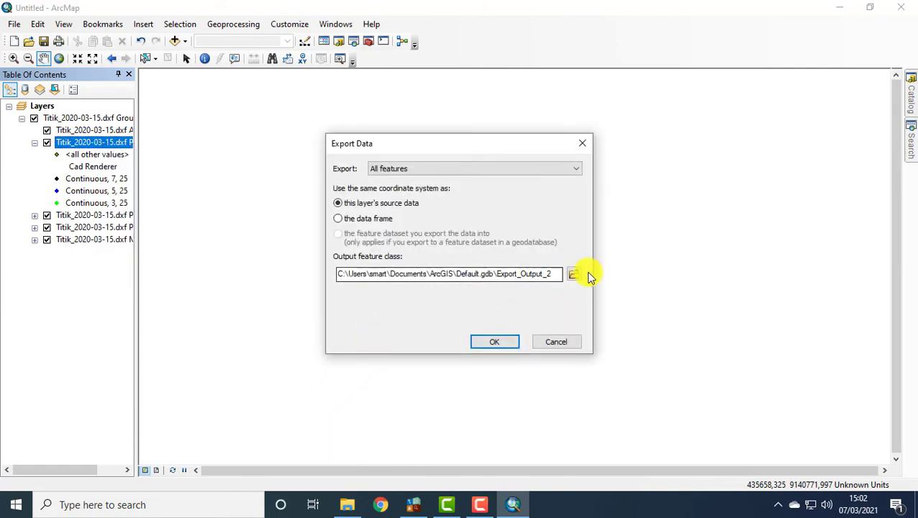
pyautogui.click(569, 274)
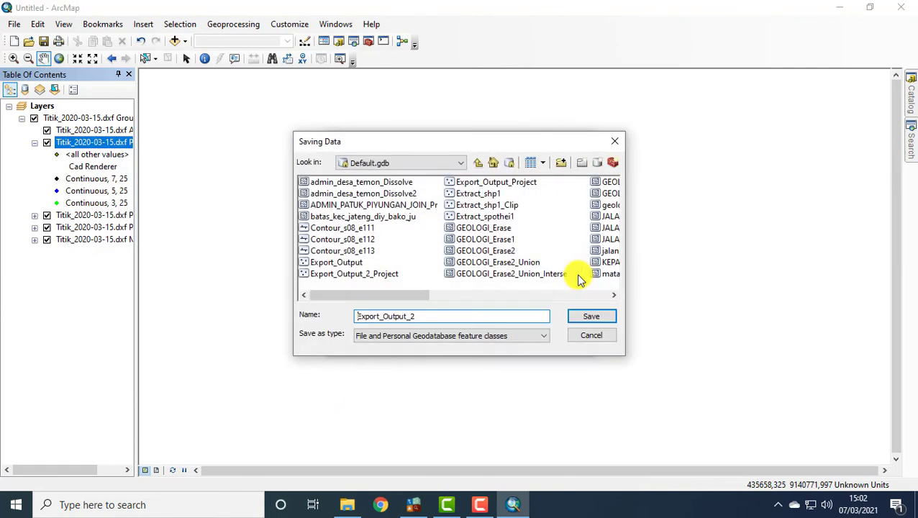
pyautogui.click(423, 162)
pyautogui.scroll(-3, 407, 274)
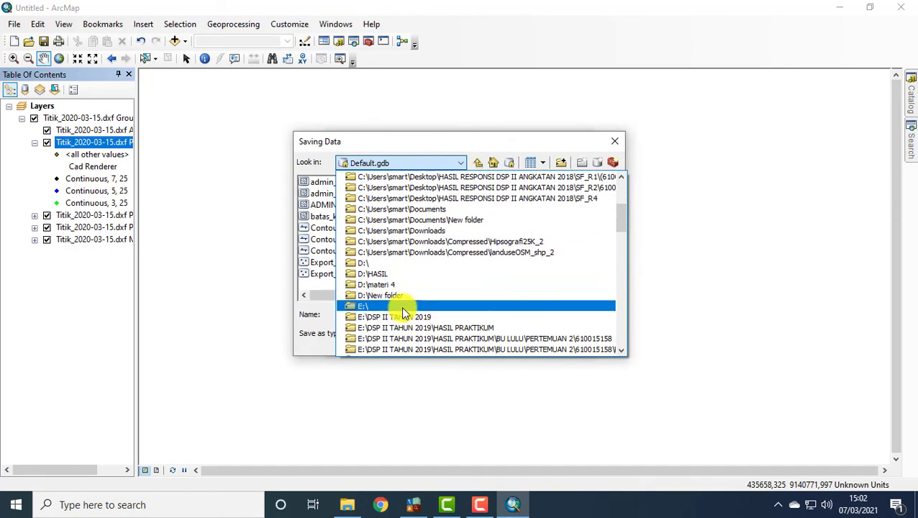
pyautogui.click(404, 313)
pyautogui.moveTo(420, 317); pyautogui.dragTo(299, 319)
pyautogui.write('titik ITNY')
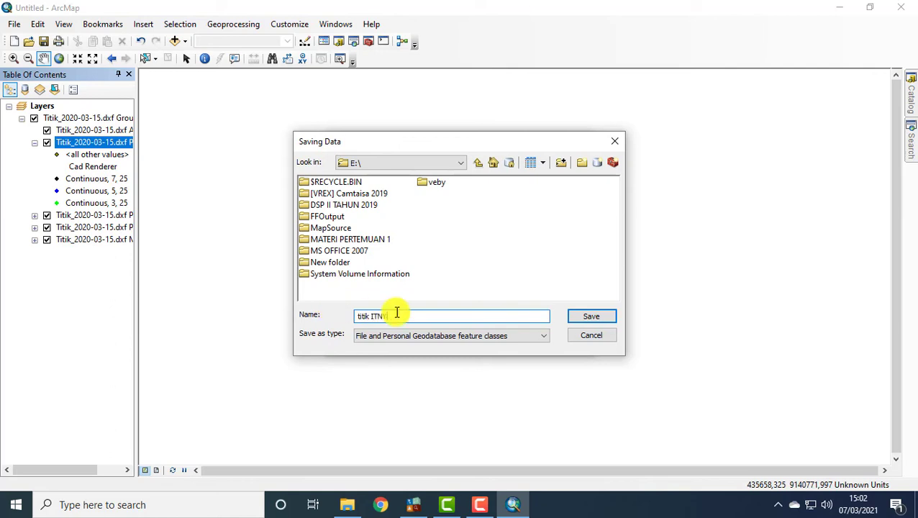
# - Set the output type to Shapefile, export titik ITNY.shp and add the exported data to the map as a layer
pyautogui.click(593, 316)
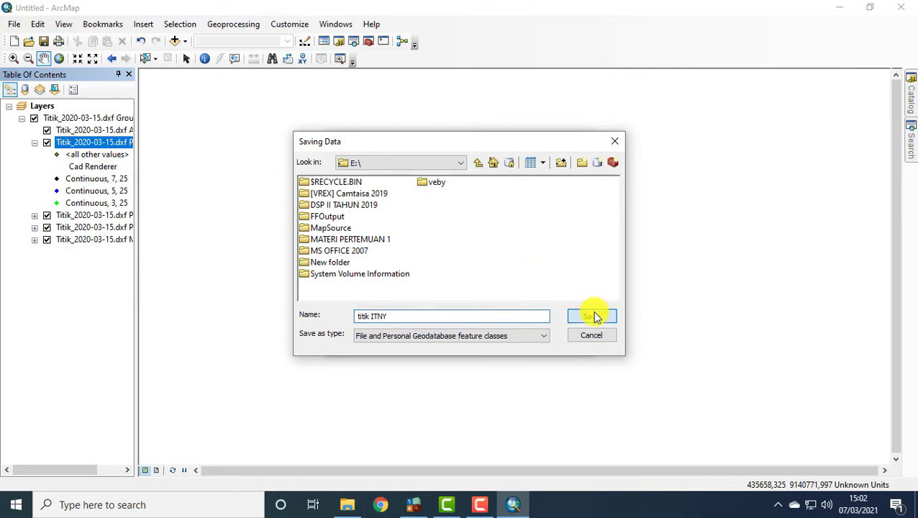
pyautogui.click(559, 298)
pyautogui.click(534, 331)
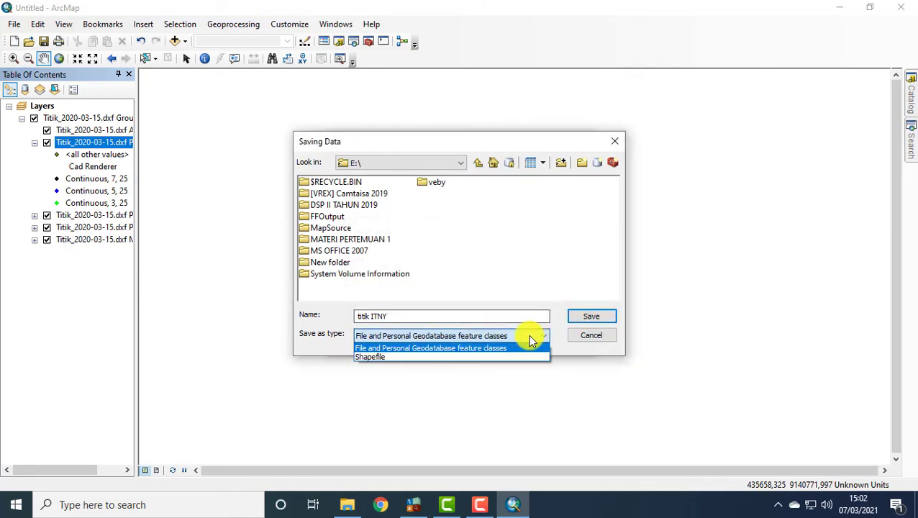
pyautogui.click(498, 360)
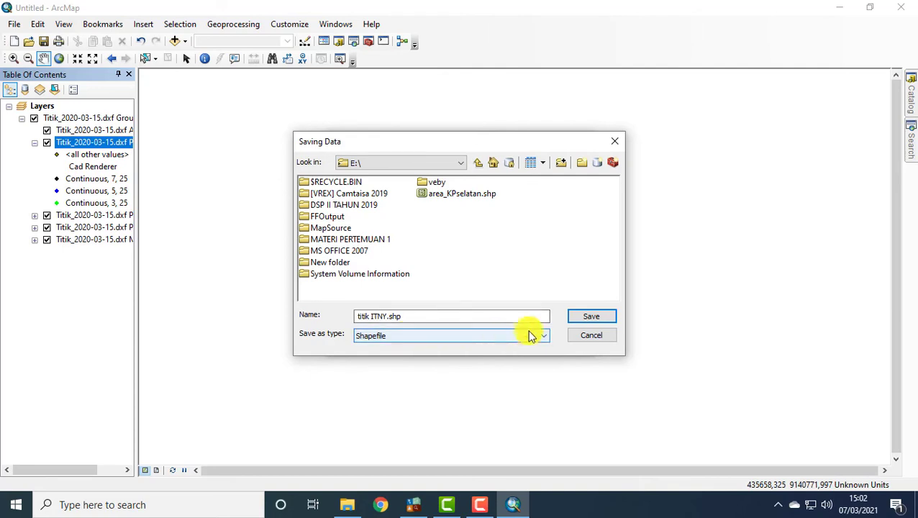
pyautogui.click(590, 316)
pyautogui.click(590, 316)
pyautogui.click(506, 343)
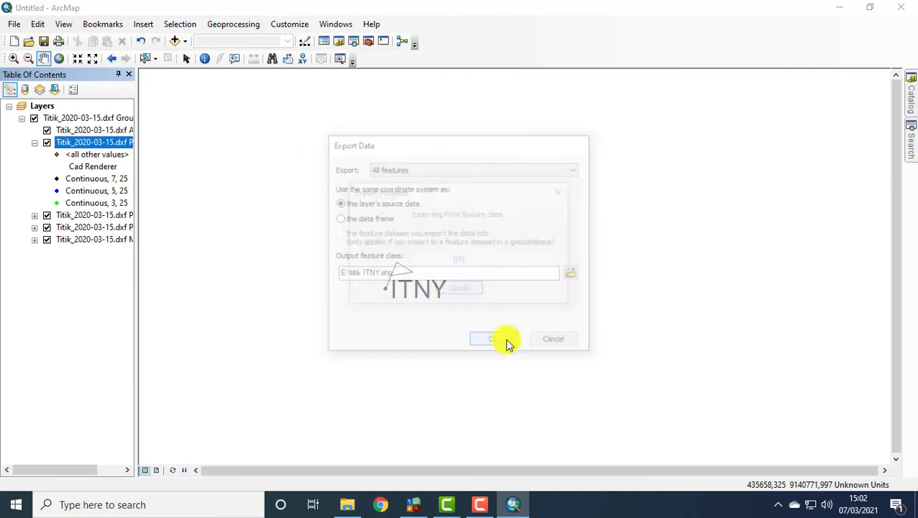
pyautogui.click(507, 302)
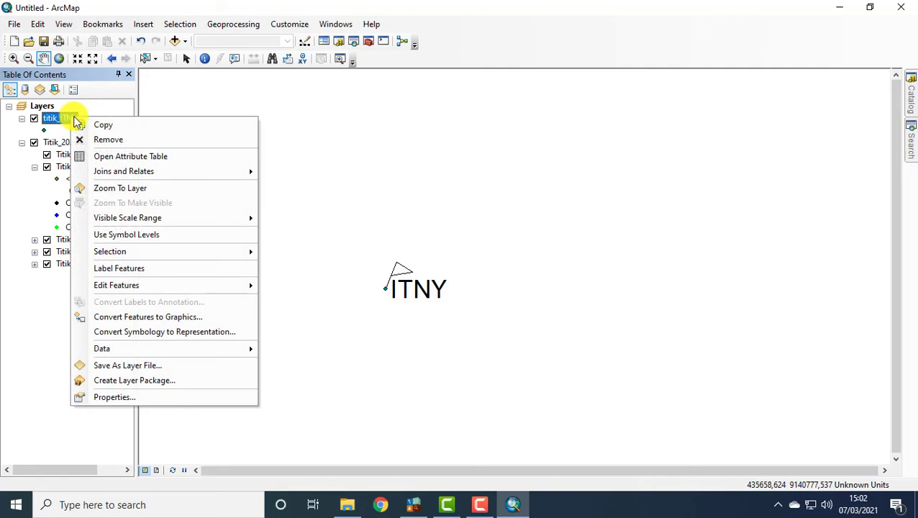
# - Examine all columns of the titik_ITNY attribute table, including position, altitude and symbol, and close the table
pyautogui.click(95, 157)
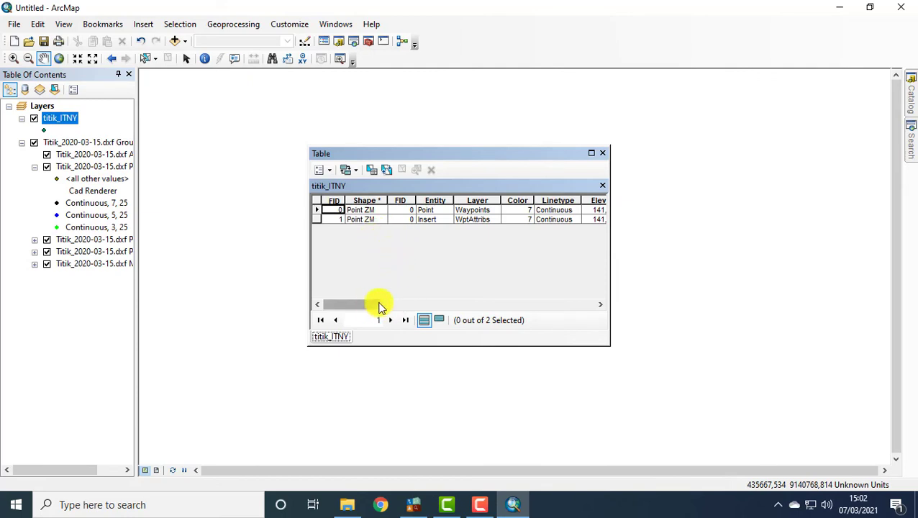
pyautogui.moveTo(360, 305); pyautogui.dragTo(465, 303)
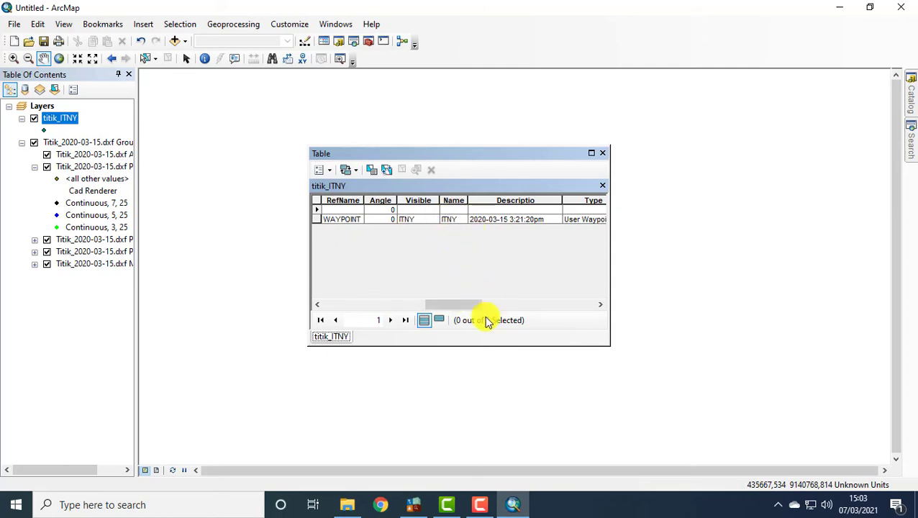
pyautogui.moveTo(462, 305); pyautogui.dragTo(514, 303)
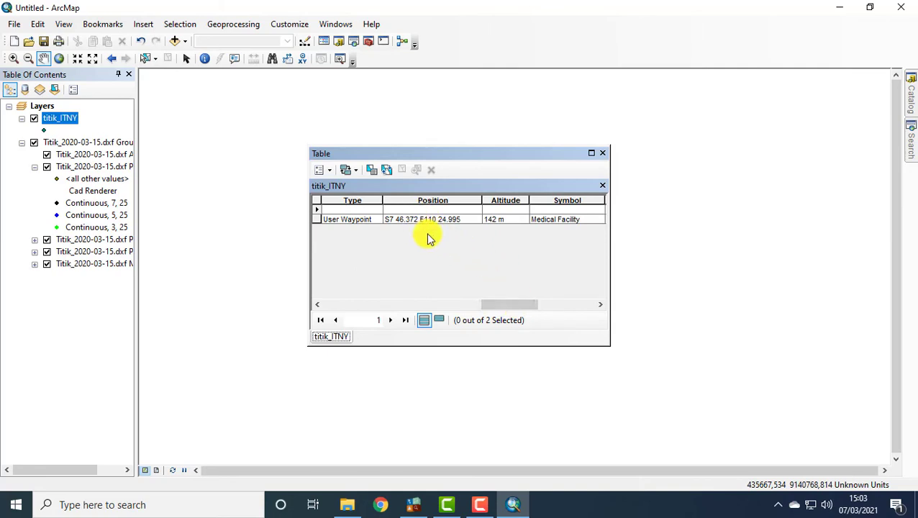
pyautogui.moveTo(506, 307); pyautogui.dragTo(556, 305)
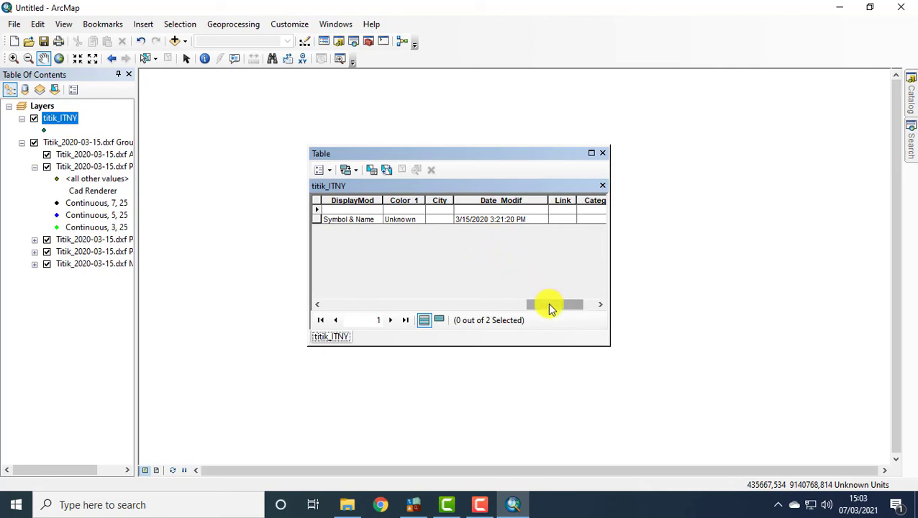
pyautogui.moveTo(558, 308); pyautogui.dragTo(338, 284)
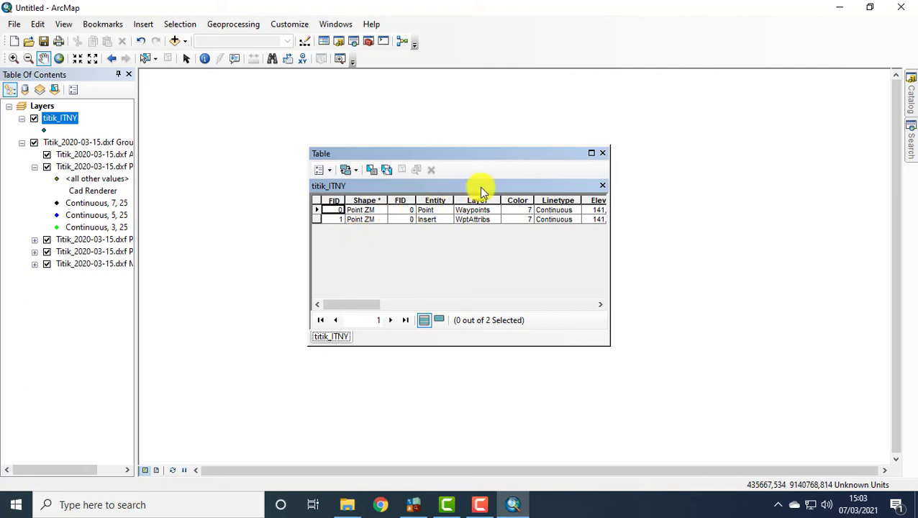
pyautogui.click(603, 153)
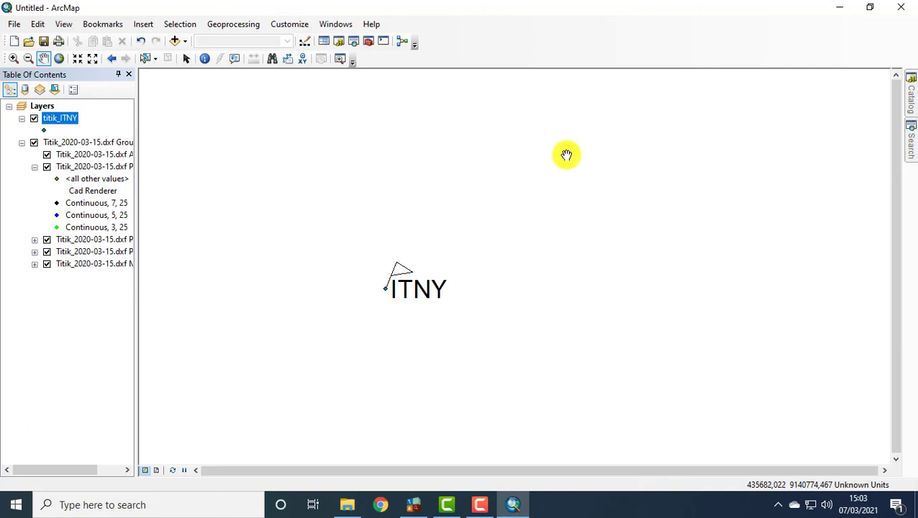